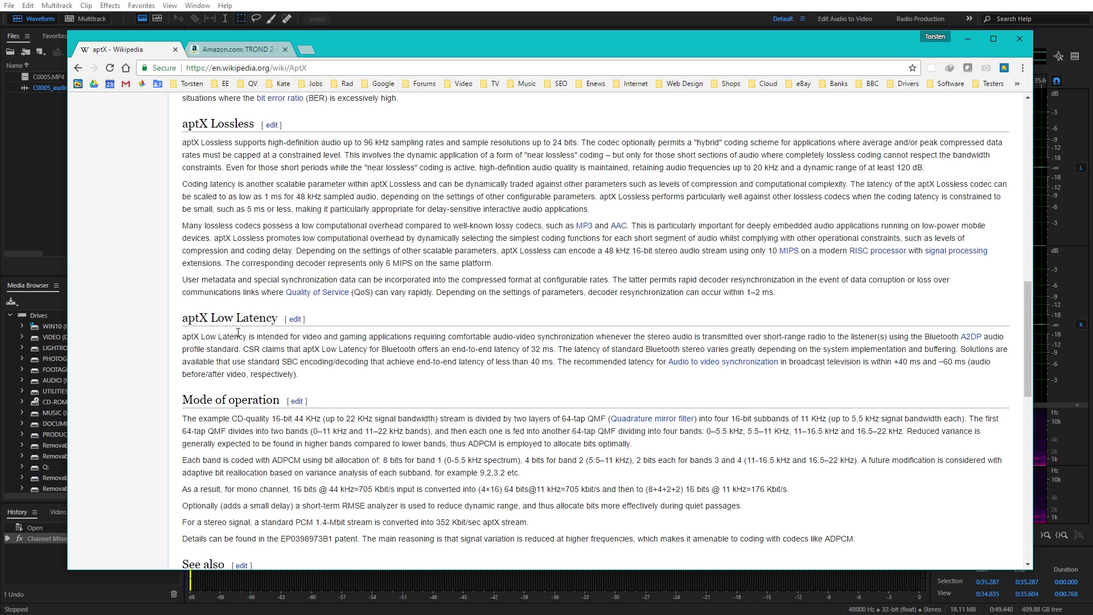
# Step: Review the aptX Low Latency section of the Wikipedia article and highlight its end-to-end latency figure
pyautogui.scroll(1, 347, 319)
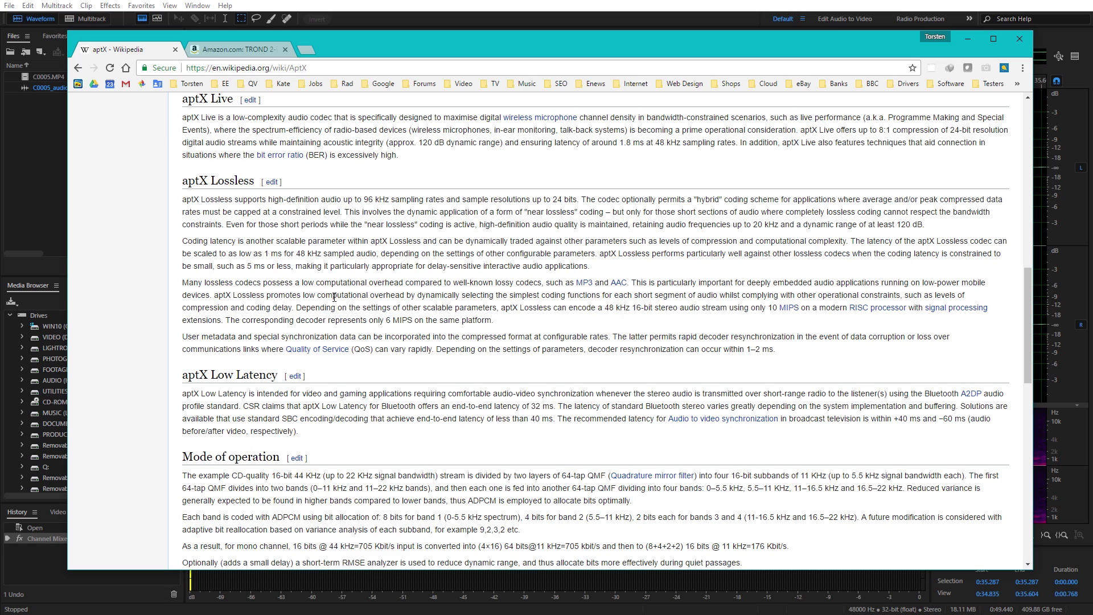
pyautogui.moveTo(188, 376); pyautogui.dragTo(279, 374)
pyautogui.click(555, 402)
pyautogui.moveTo(532, 404); pyautogui.dragTo(551, 404)
# Step: Review the price and feature list of the TROND 2-in-1 Bluetooth transmitter receiver on its Amazon product page
pyautogui.click(237, 50)
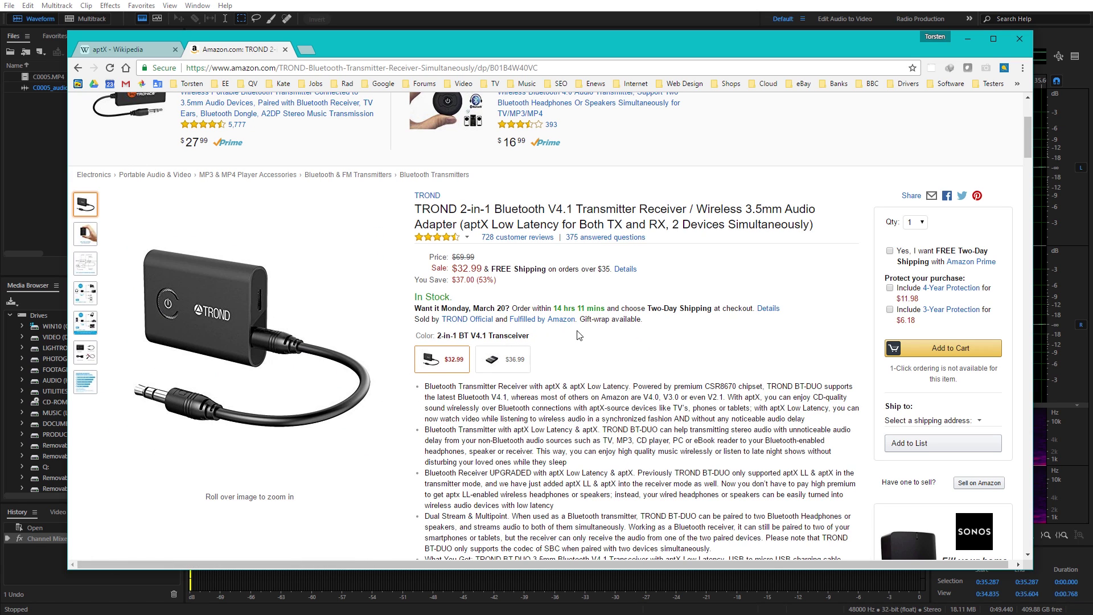
pyautogui.scroll(-2, 527, 419)
pyautogui.scroll(-2, 692, 470)
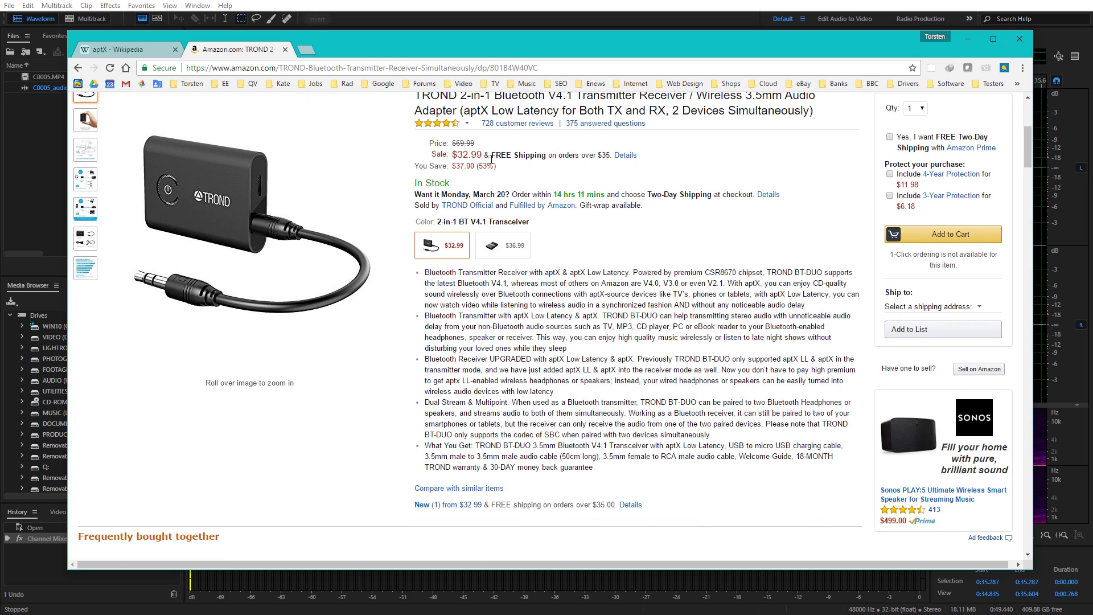
# Step: Switch back to Adobe Audition, show the whole C0005_audio waveform and play a short passage from about 0:03.2
pyautogui.click(969, 40)
pyautogui.scroll(-10, 452, 264)
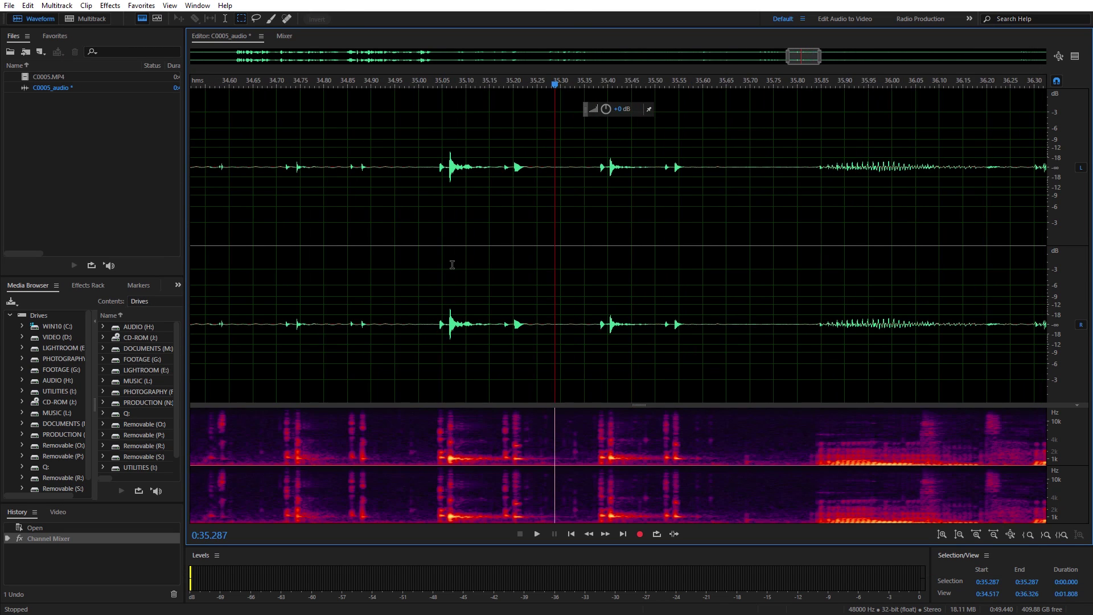
pyautogui.scroll(-5, 258, 200)
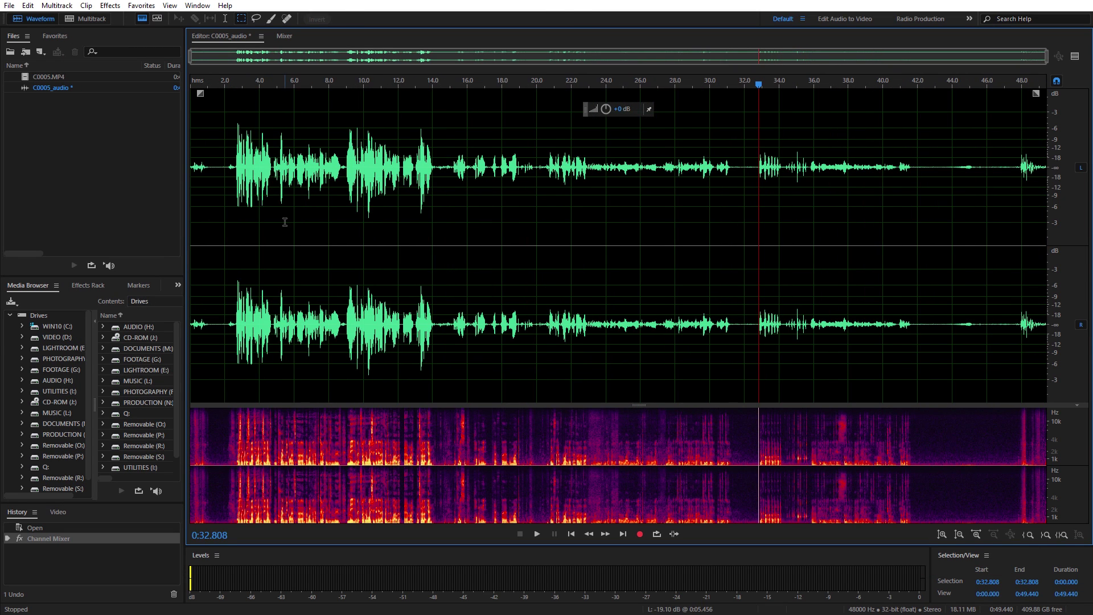
pyautogui.click(246, 210)
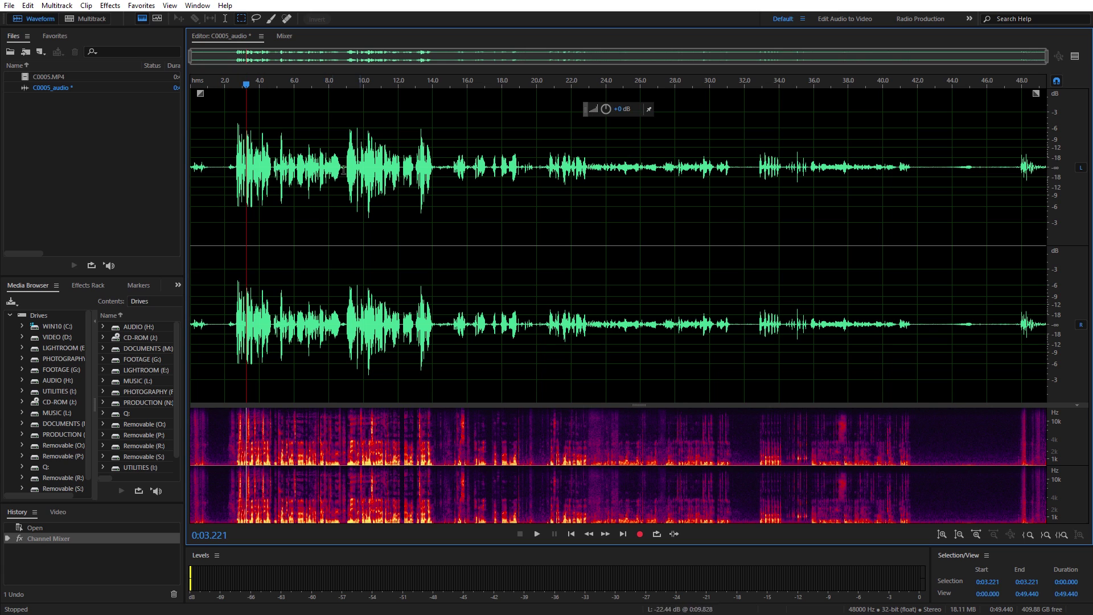
pyautogui.press('space')
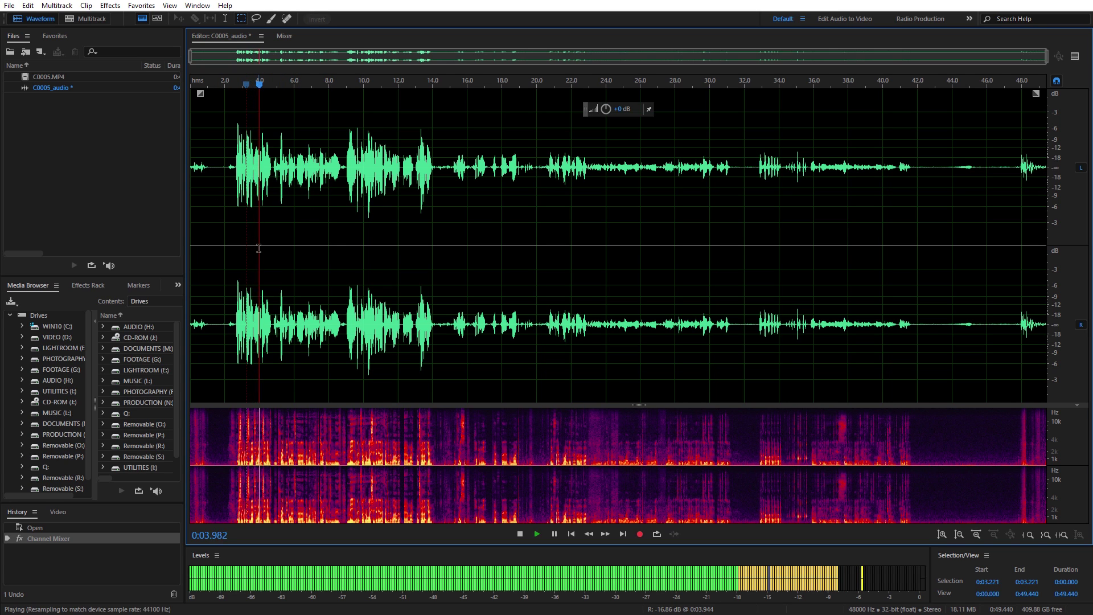
pyautogui.press('space')
# Step: Raise the volume of the entire C0005_audio recording with the waveform's gain control
pyautogui.scroll(4, 482, 292)
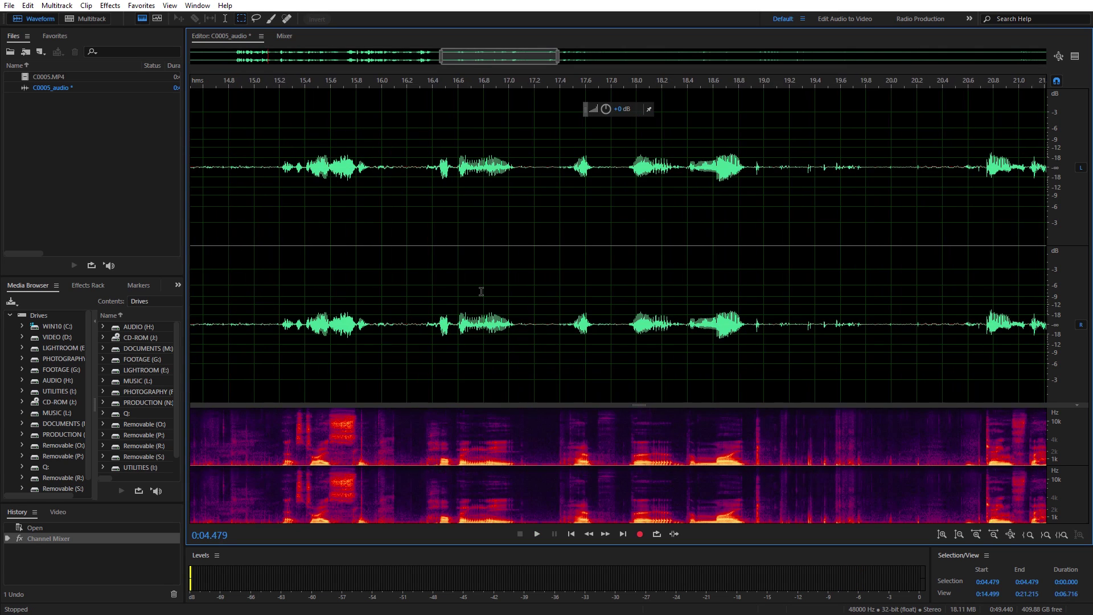
pyautogui.scroll(-5, 482, 292)
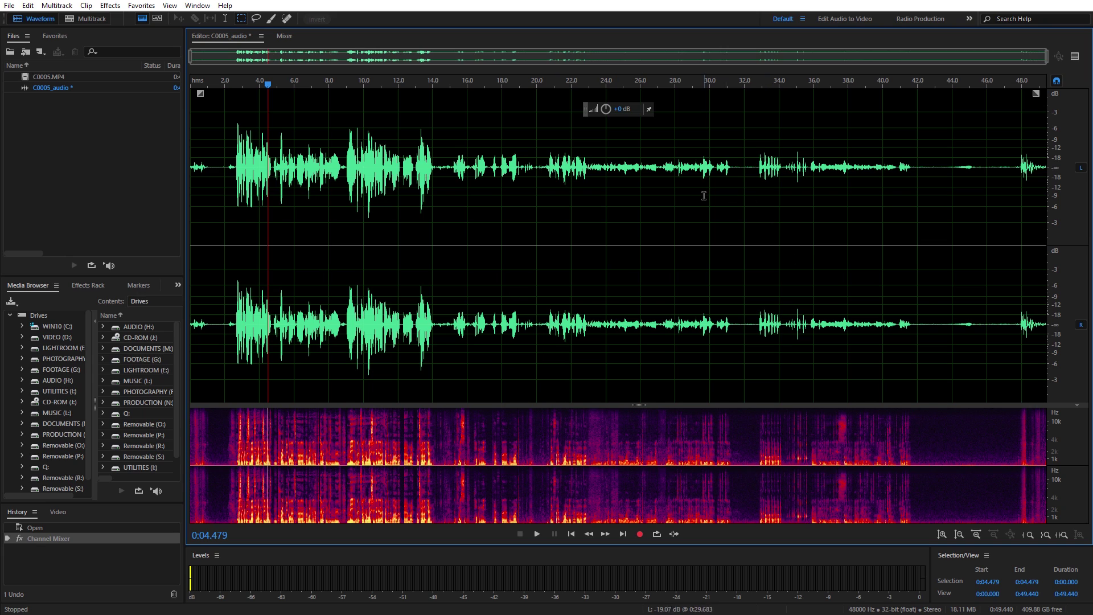
pyautogui.click(675, 195)
pyautogui.click(657, 190)
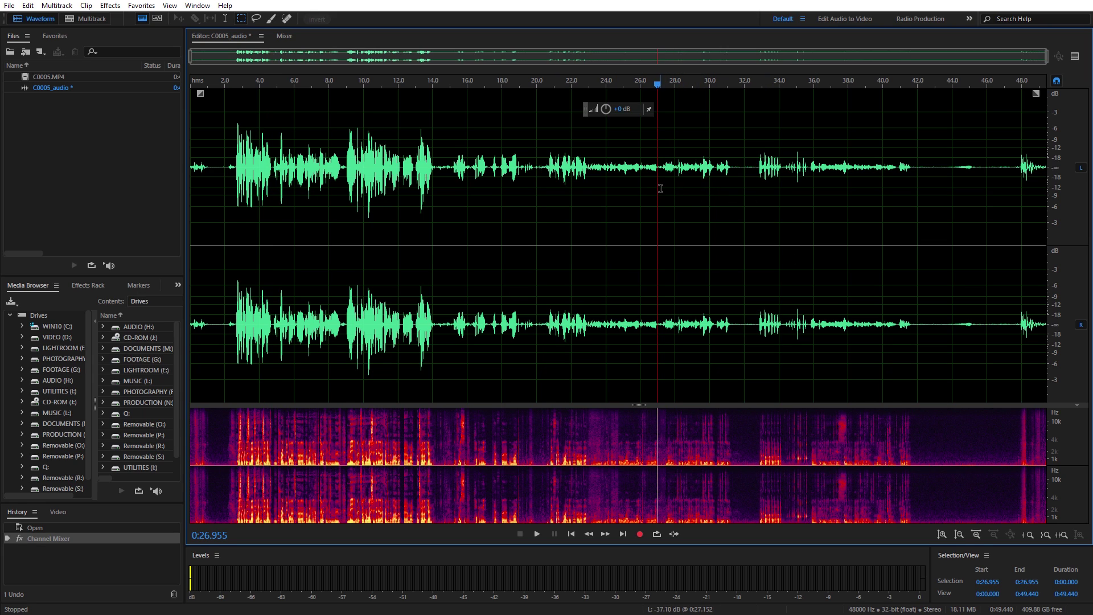
pyautogui.click(662, 185)
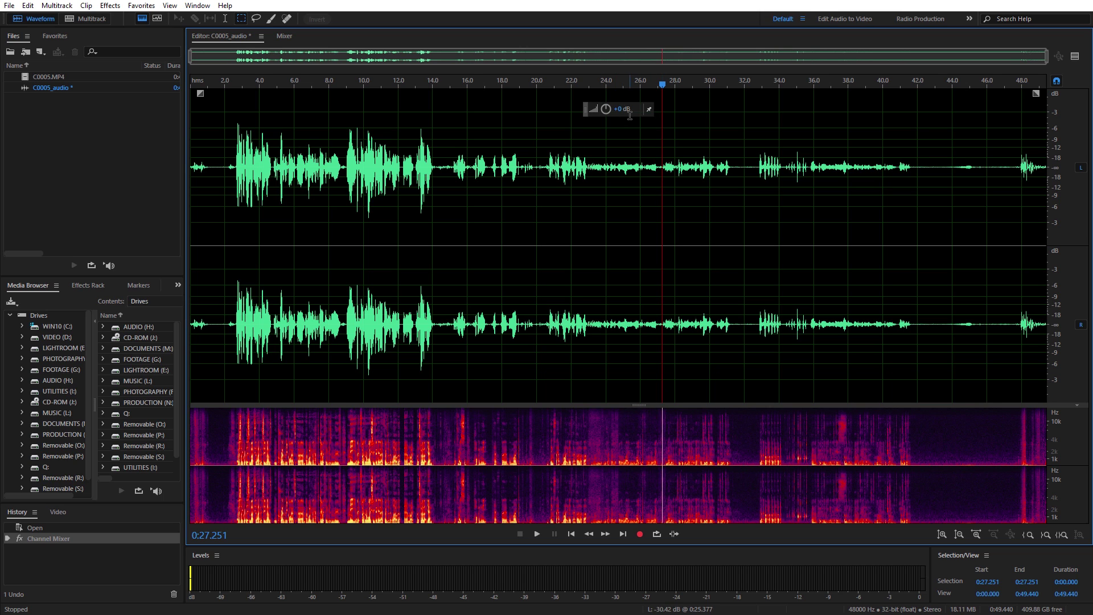
pyautogui.moveTo(607, 111); pyautogui.dragTo(607, 94)
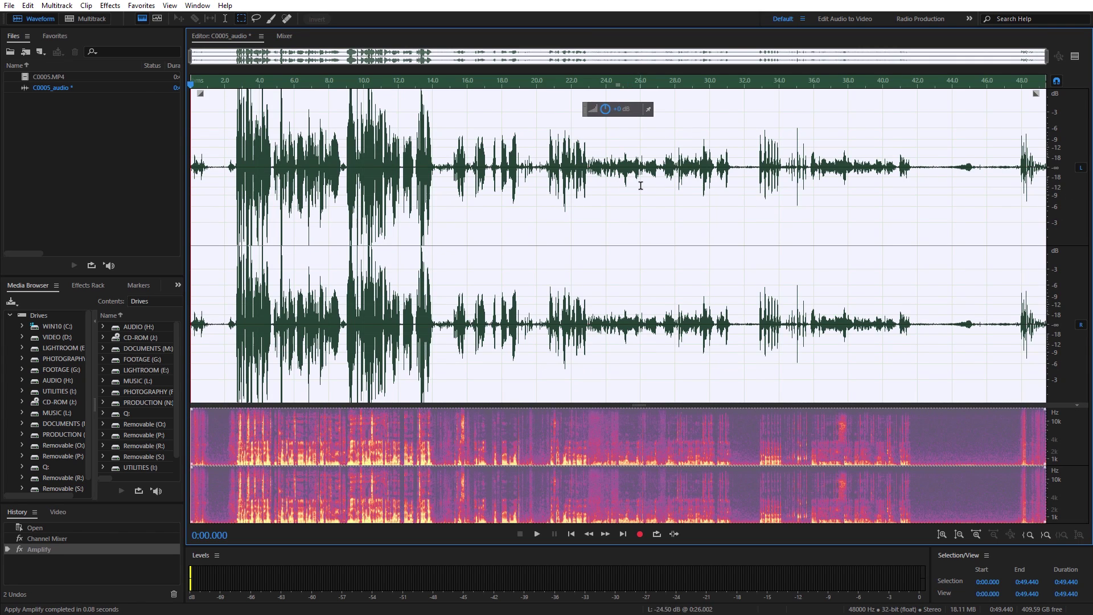
# Step: Play the amplified recording from 0:26 for a few seconds
pyautogui.click(641, 185)
pyautogui.press('space')
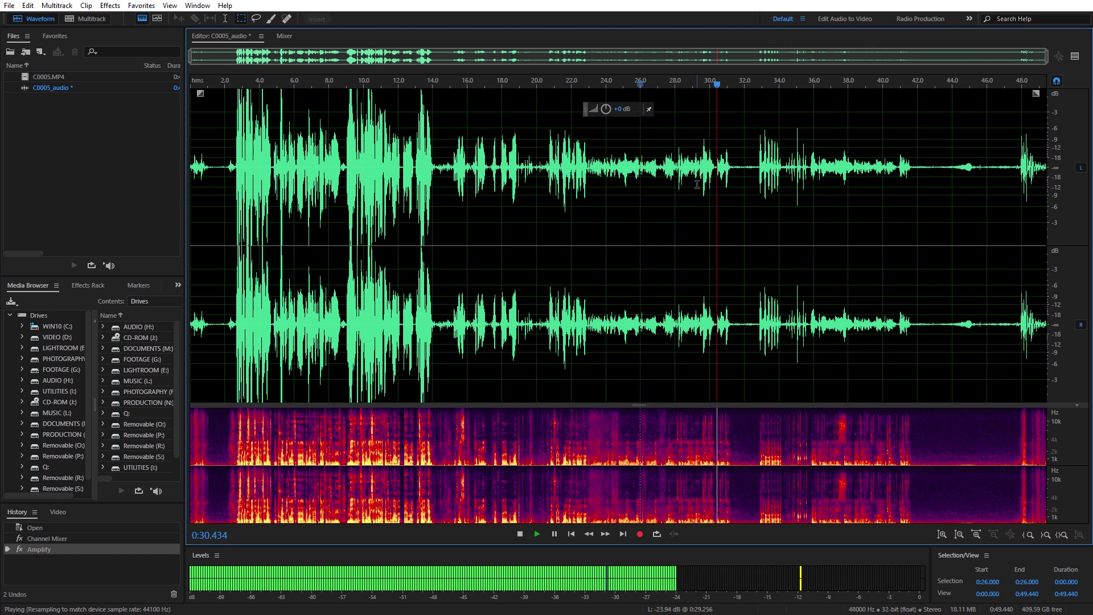
pyautogui.press('space')
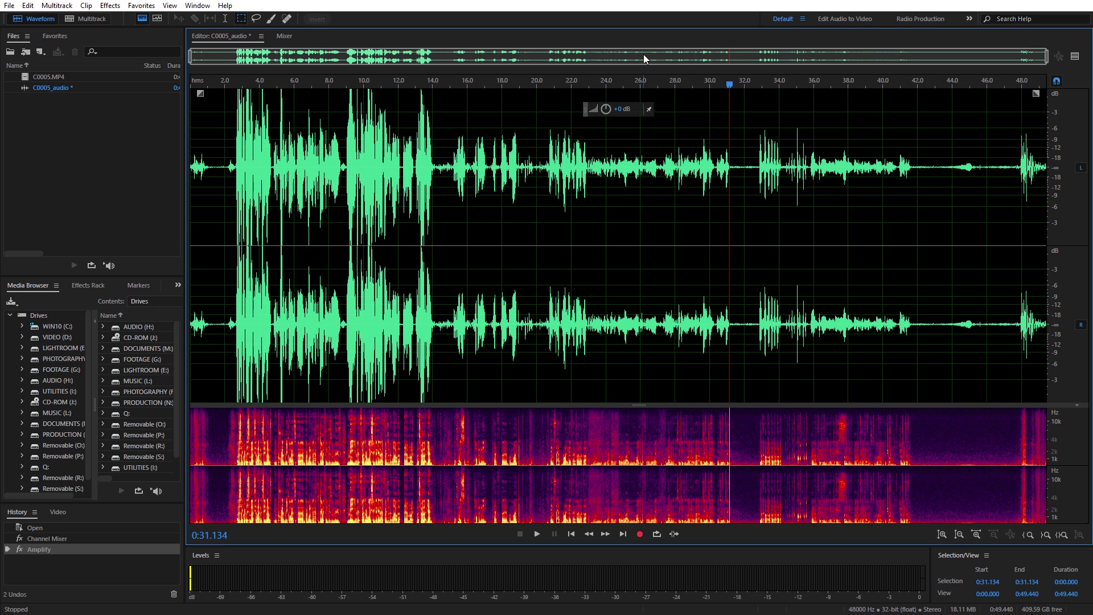
# Step: Narrow the view to the last part of the recording and play the quiet clicks from about 0:34.3
pyautogui.moveTo(188, 63); pyautogui.dragTo(686, 81)
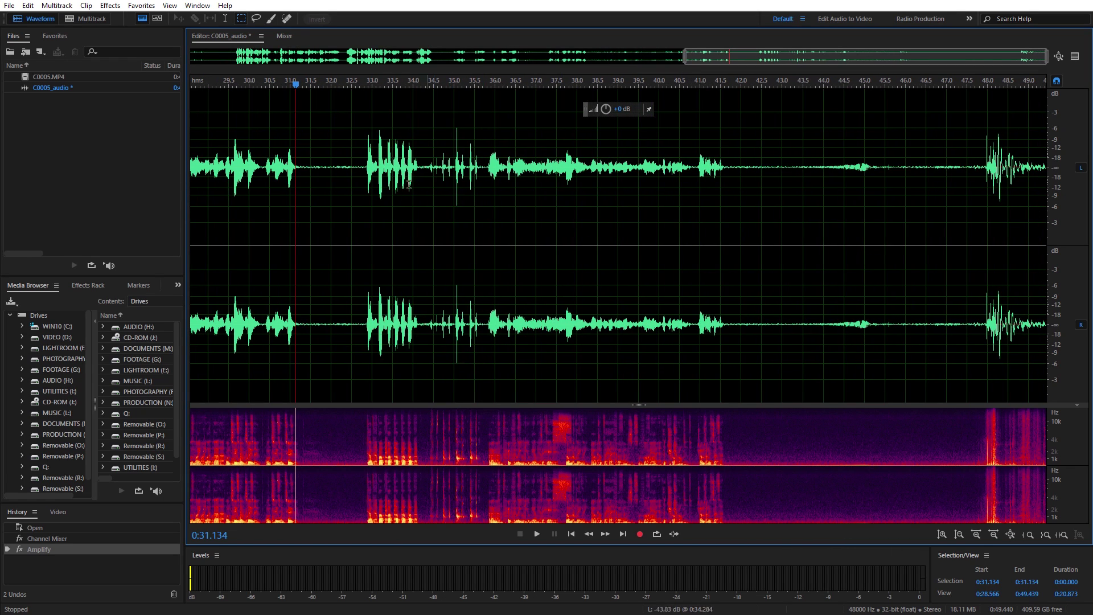
pyautogui.click(426, 194)
pyautogui.press('space')
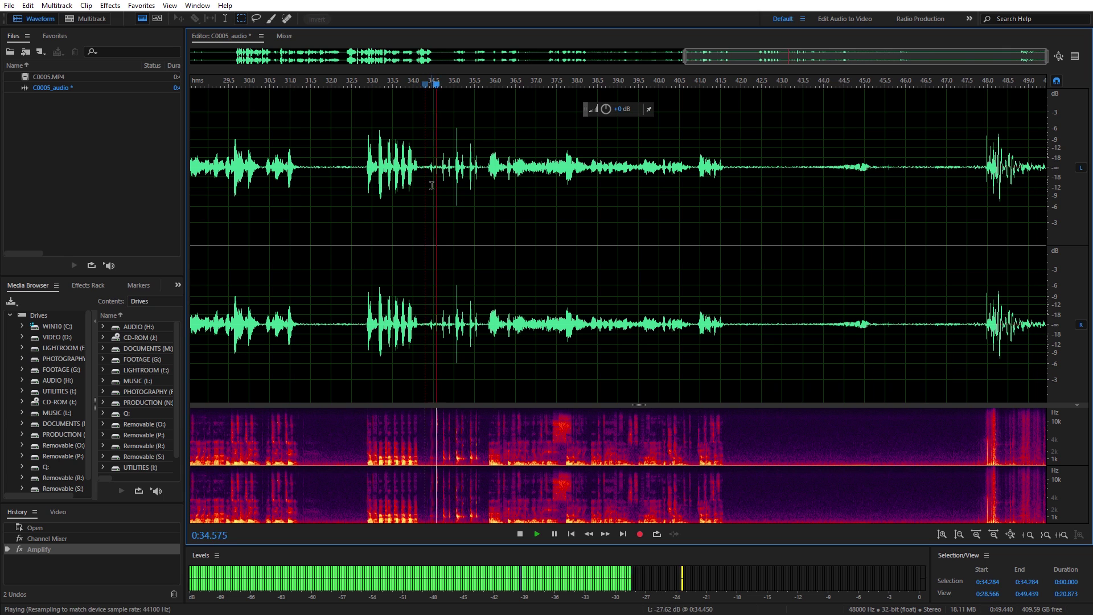
pyautogui.press('space')
# Step: Zoom in on the series of short clicks and play them from about 0:34.4
pyautogui.scroll(10, 457, 194)
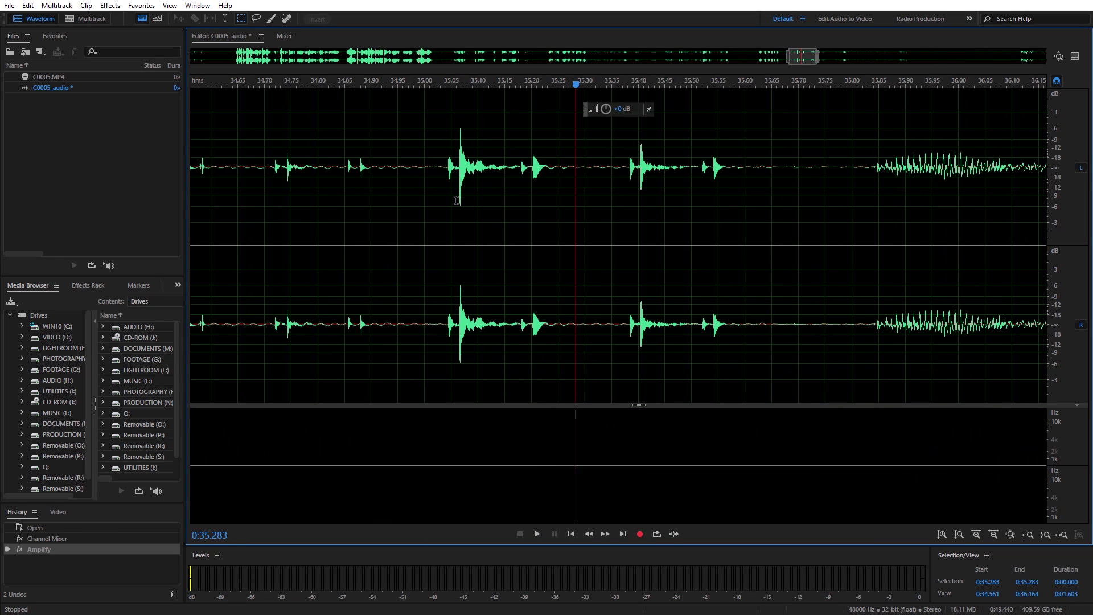
pyautogui.hscroll(-5, 501, 172)
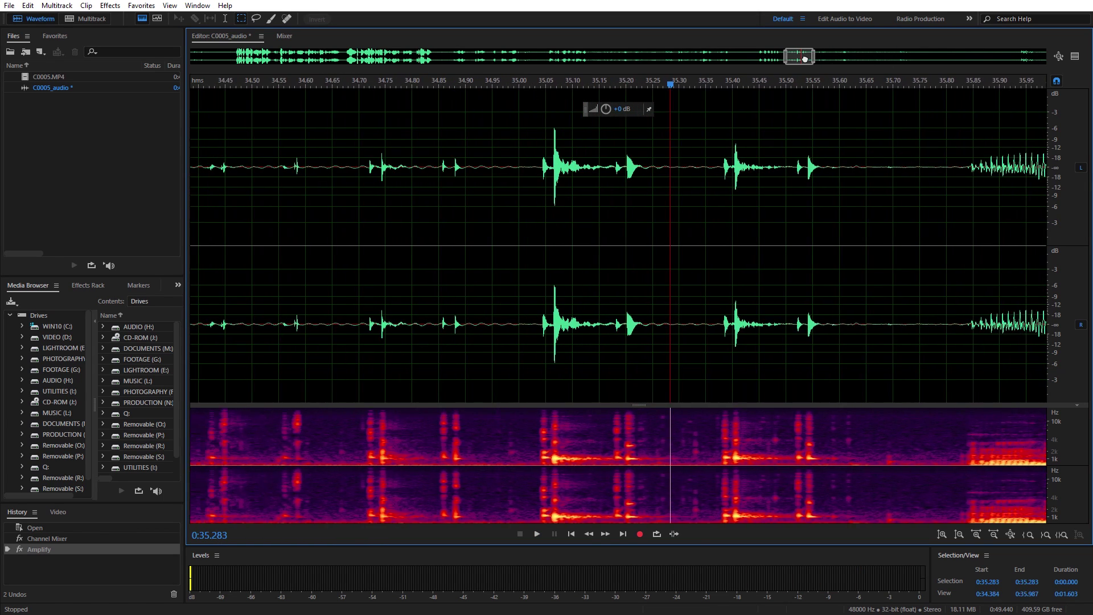
pyautogui.click(304, 202)
pyautogui.press('space')
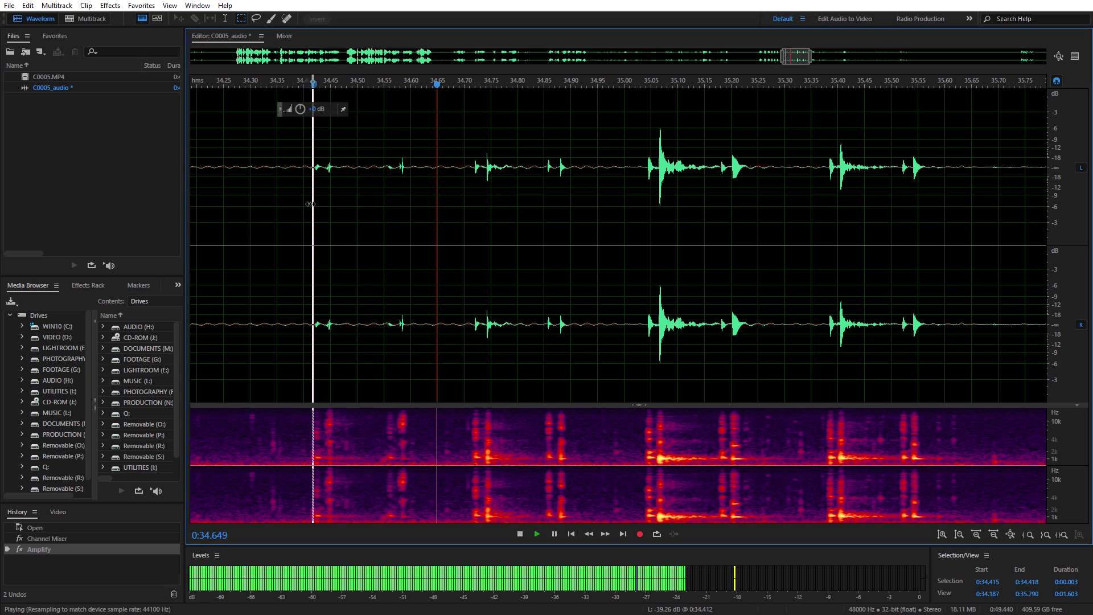
pyautogui.press('space')
pyautogui.press('space')
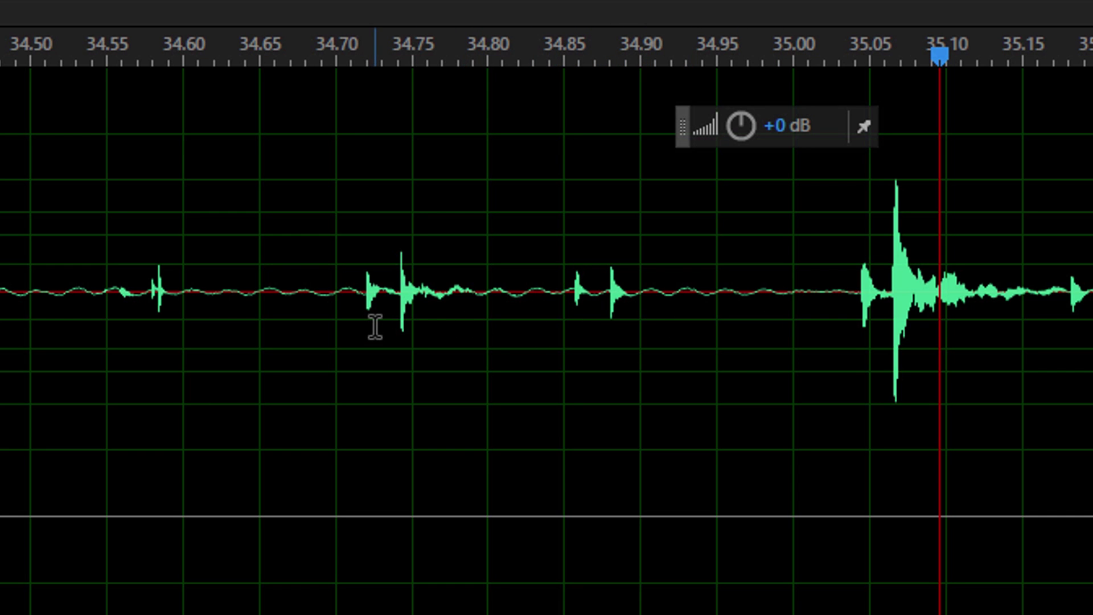
# Step: Play from just before the loudest click and return the playhead to that point, at about 0:35.04
pyautogui.click(863, 328)
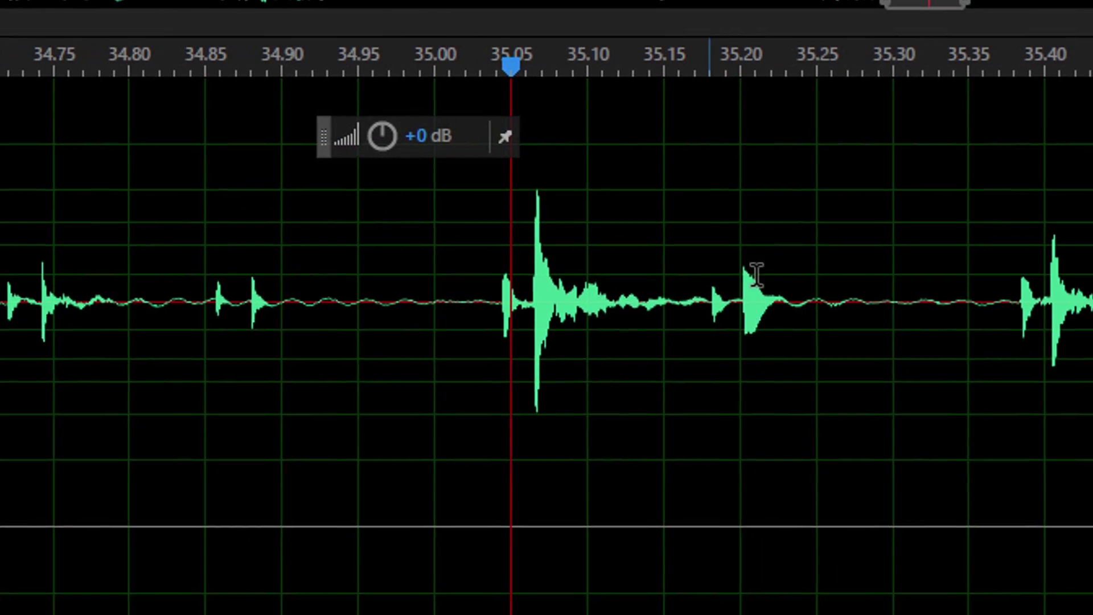
pyautogui.click(495, 352)
pyautogui.press('space')
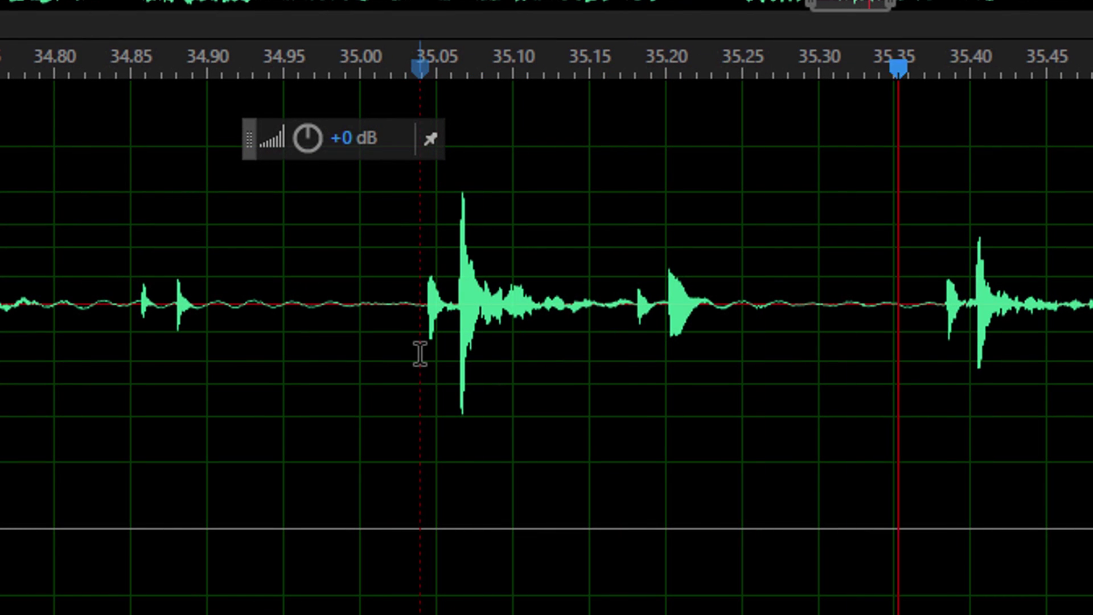
pyautogui.press('space')
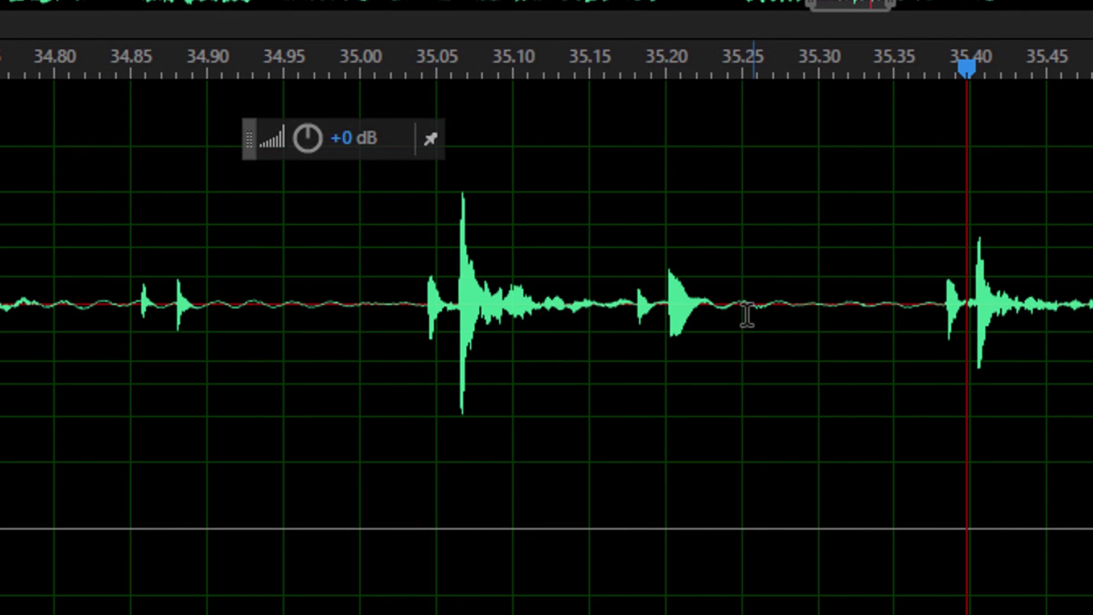
pyautogui.press('space')
pyautogui.click(422, 332)
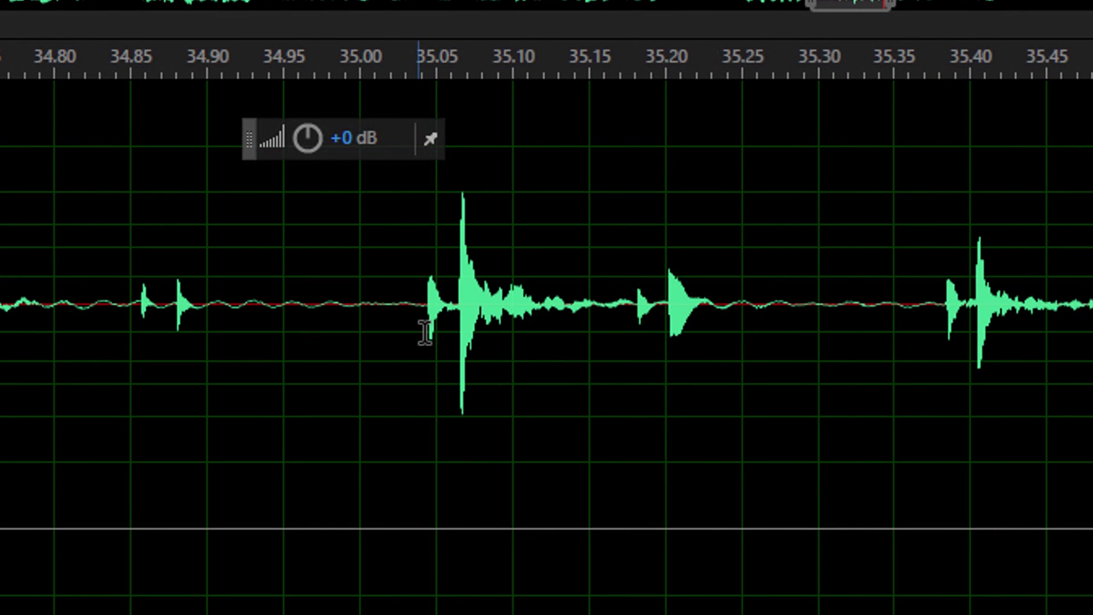
# Step: Measure the delay from the loudest click to its echo by selecting the range from 0:35.065 to 0:35.202
pyautogui.scroll(5, 473, 368)
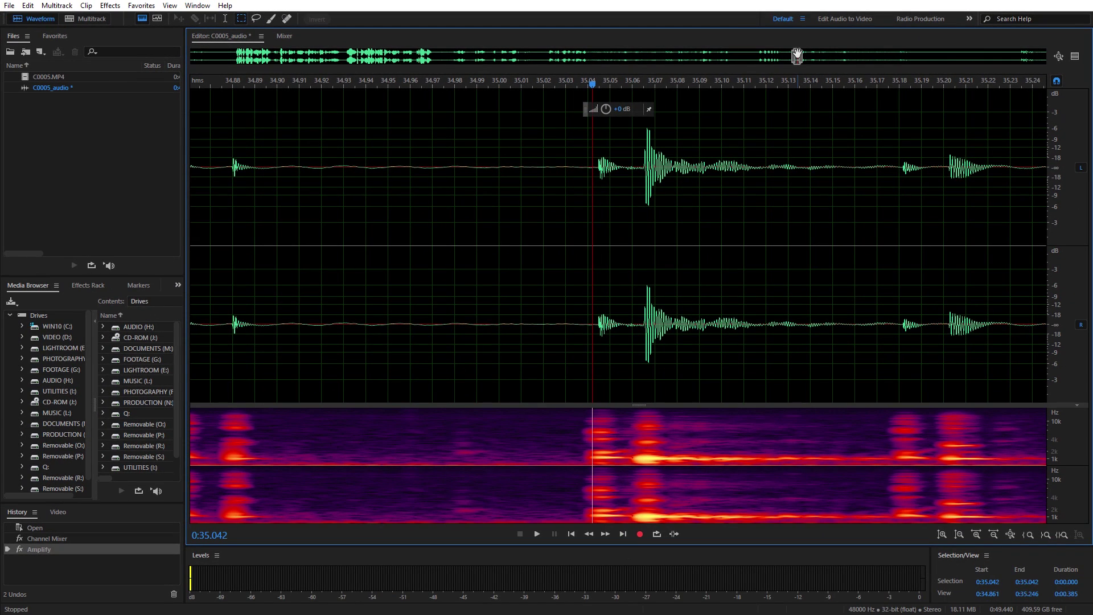
pyautogui.moveTo(797, 55); pyautogui.dragTo(799, 56)
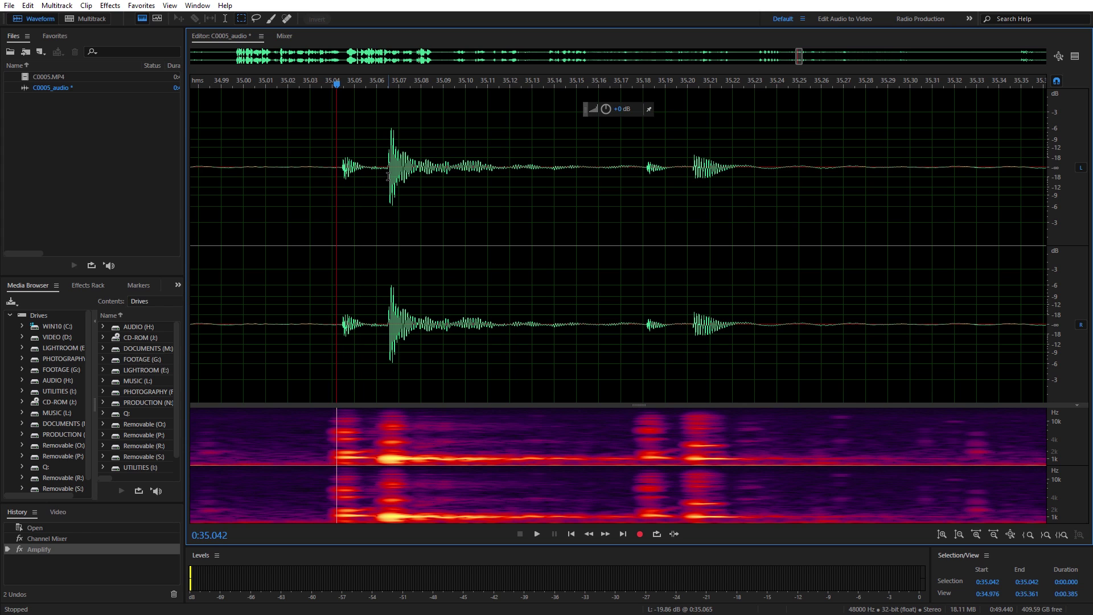
pyautogui.moveTo(389, 177); pyautogui.dragTo(694, 207)
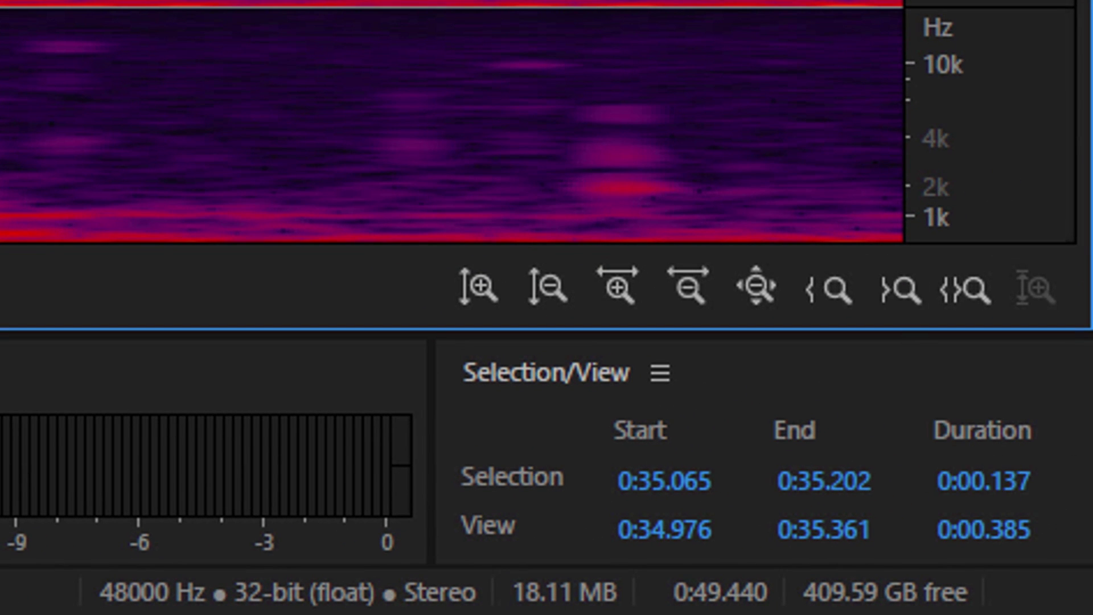
# Step: Measure the delay of the following click pair by selecting the range from 0:35.404 to 0:35.541
pyautogui.press('-')
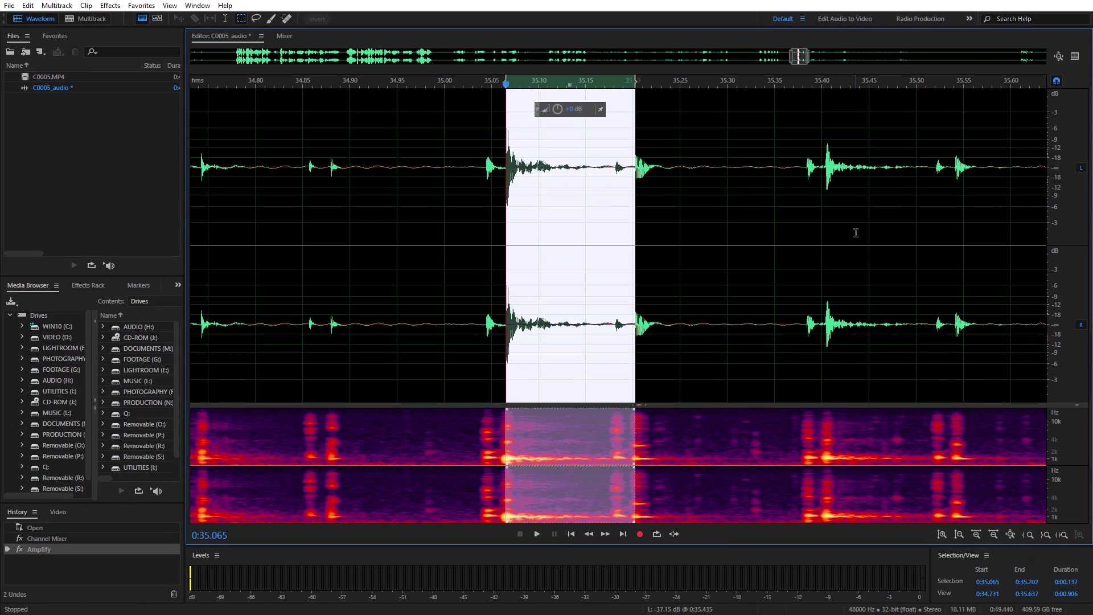
pyautogui.click(809, 223)
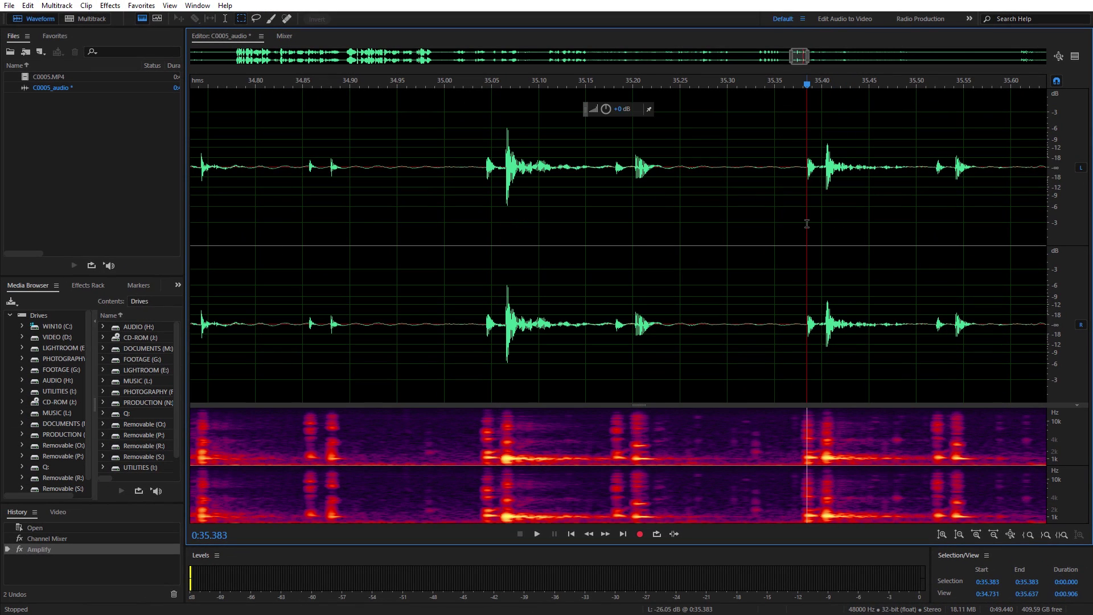
pyautogui.scroll(5, 799, 55)
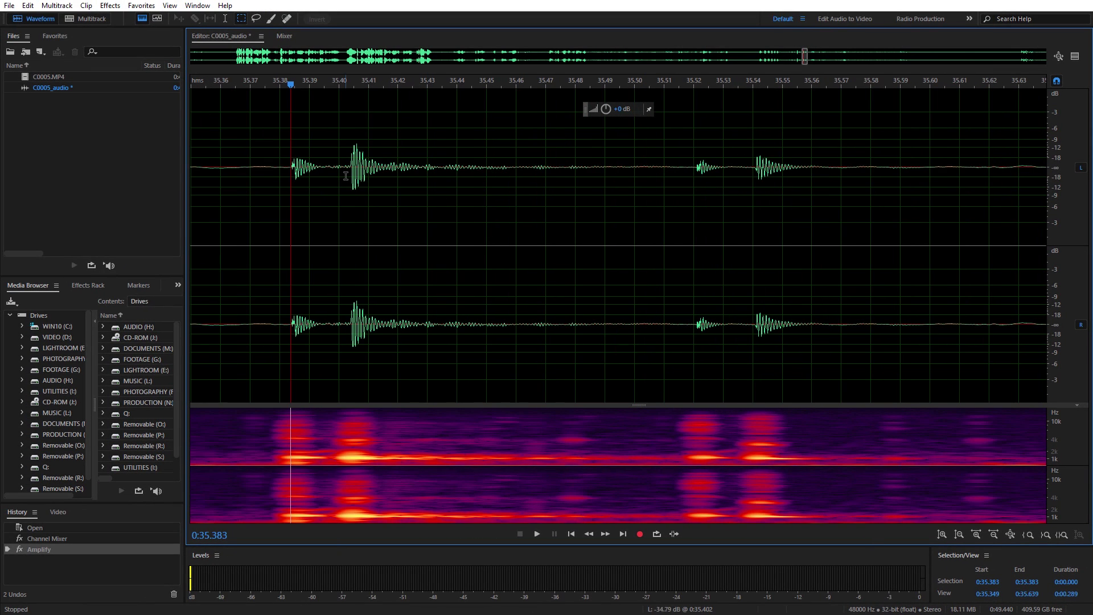
pyautogui.moveTo(351, 176); pyautogui.dragTo(757, 217)
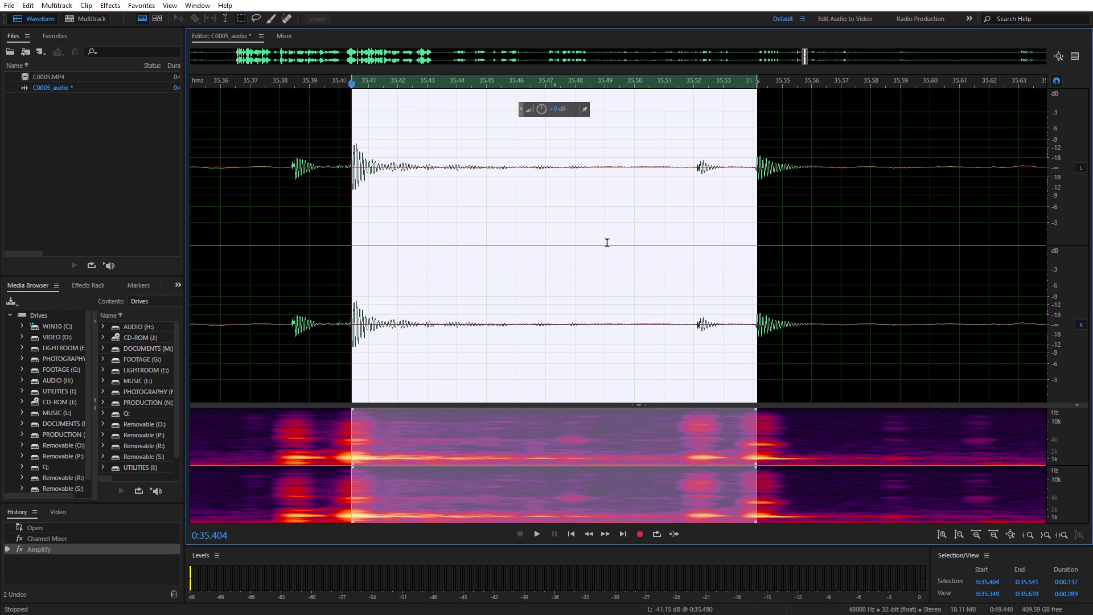
# Step: Clear the range selection and play the speech after the clicks from 0:35.82 for a few seconds
pyautogui.scroll(-1, 609, 255)
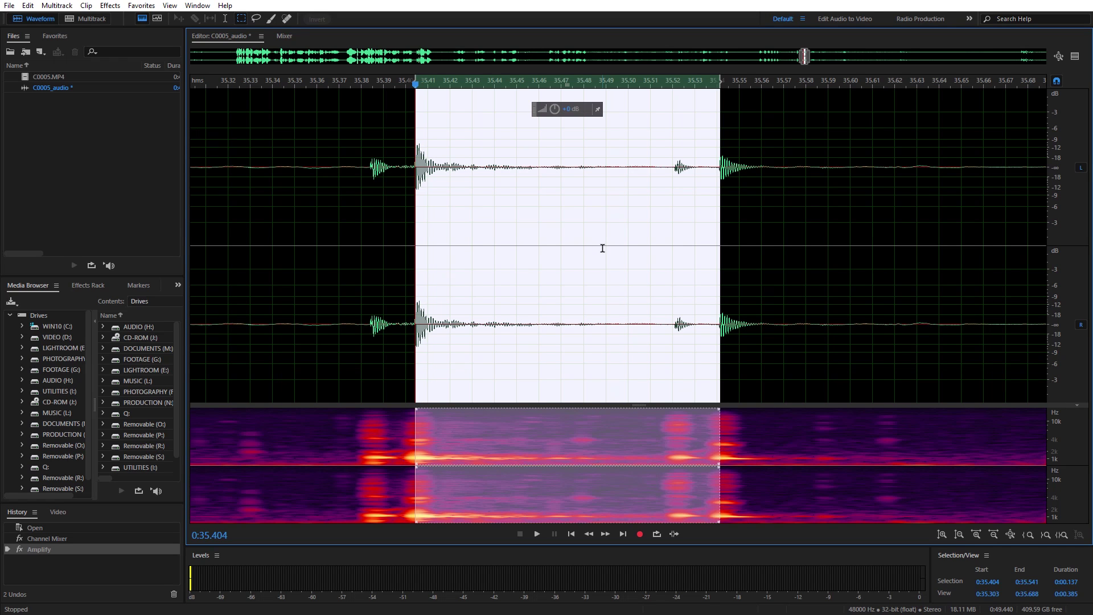
pyautogui.scroll(-3, 603, 248)
pyautogui.scroll(-4, 602, 248)
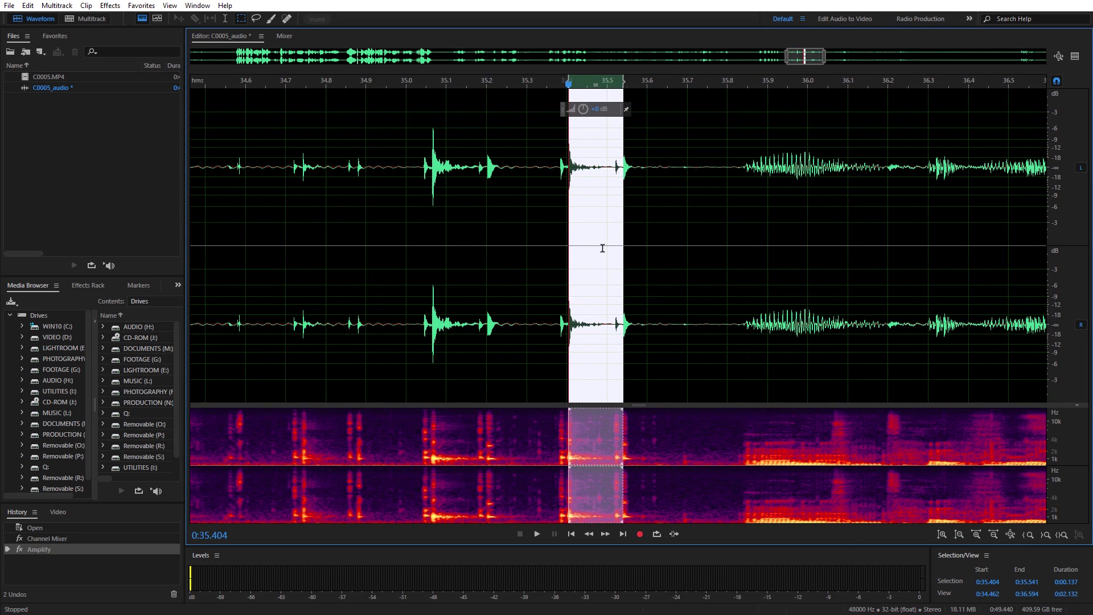
pyautogui.click(703, 206)
pyautogui.press('space')
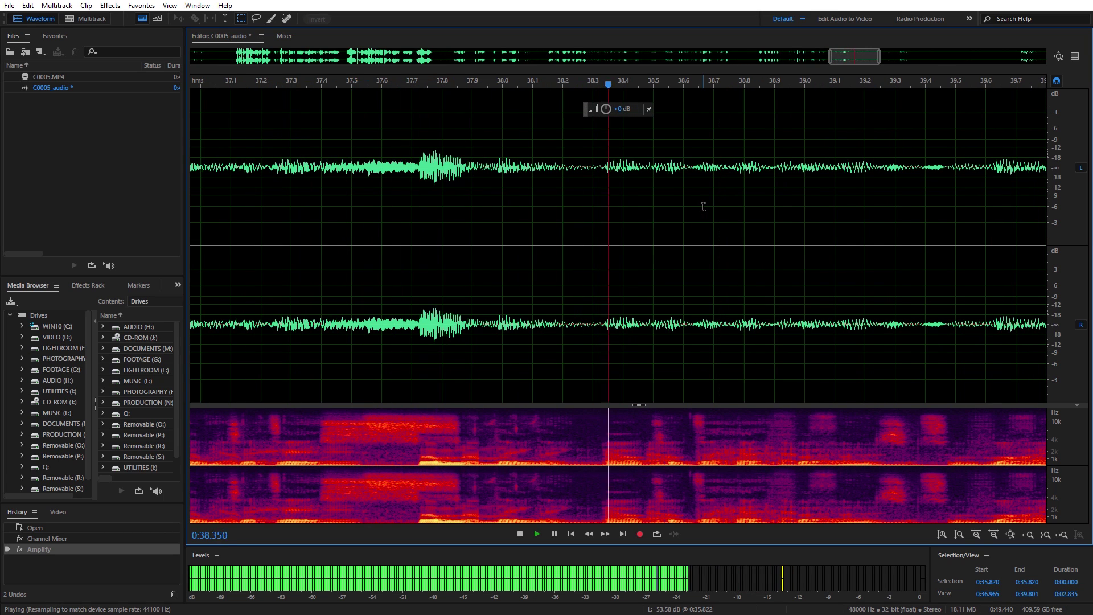
pyautogui.press('space')
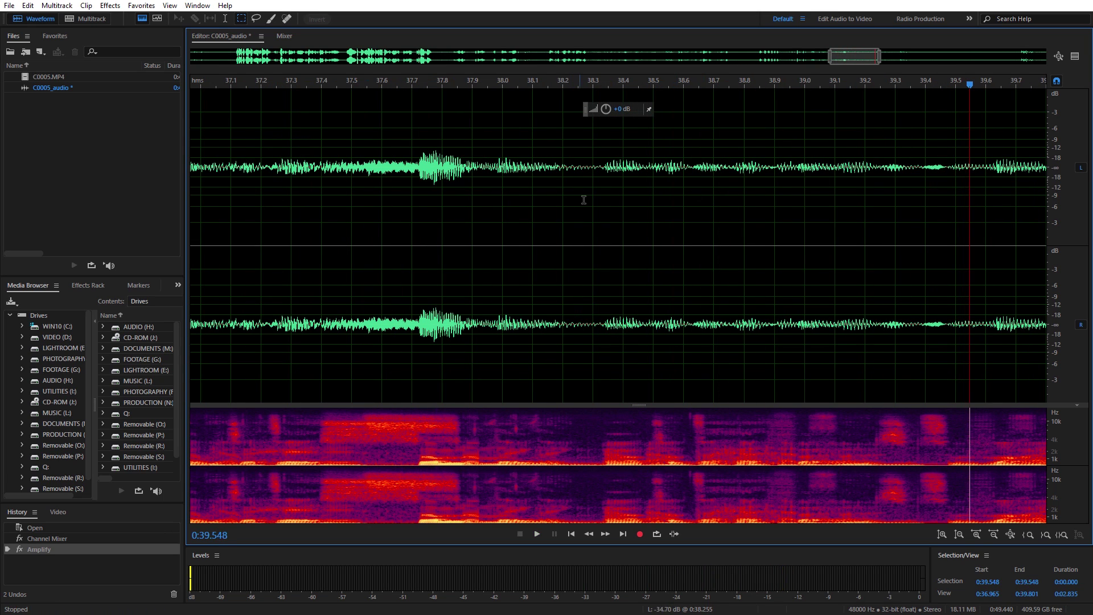